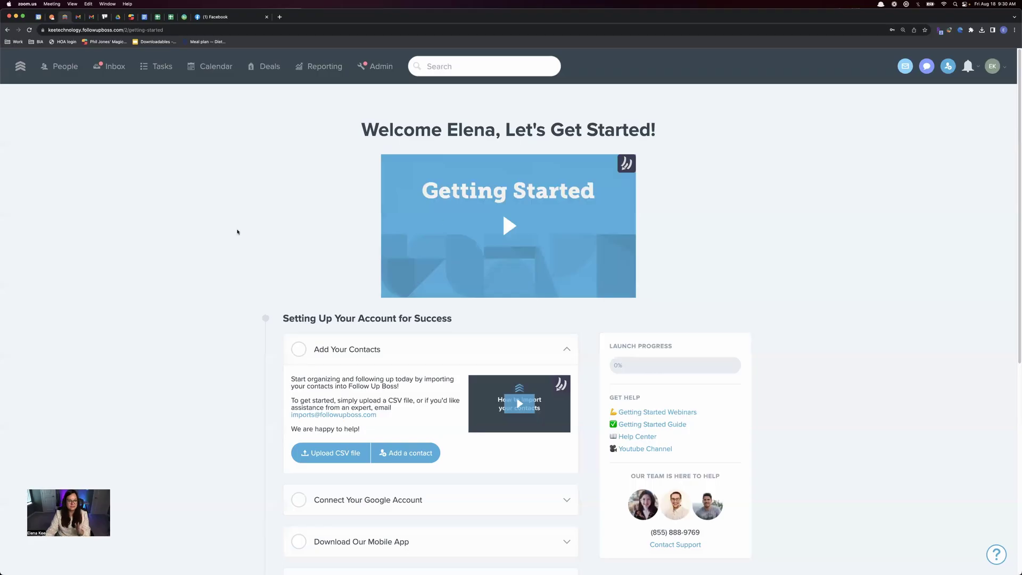
Open the people list and remove its Referrals Sent filter
click(238, 231)
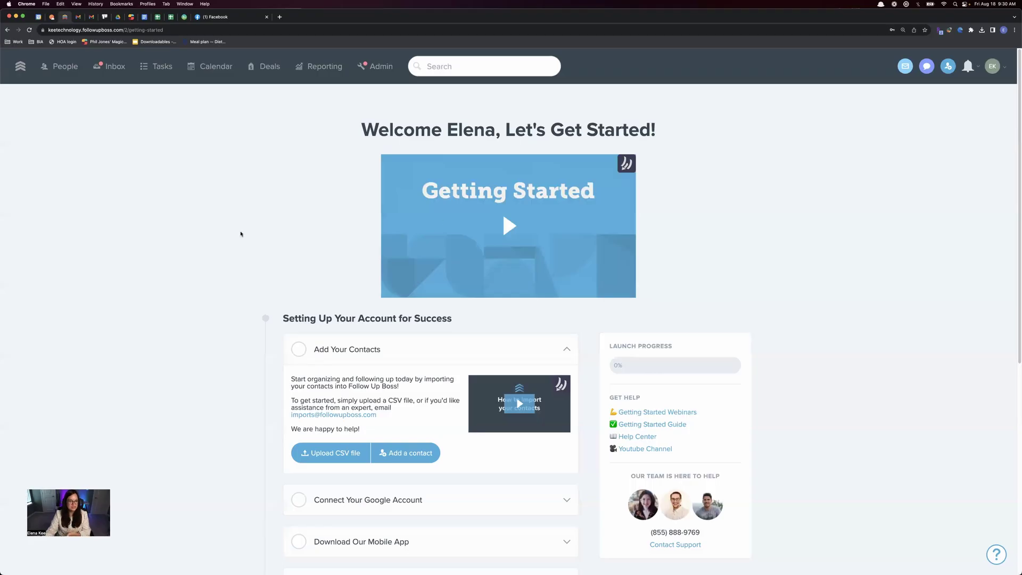
click(65, 75)
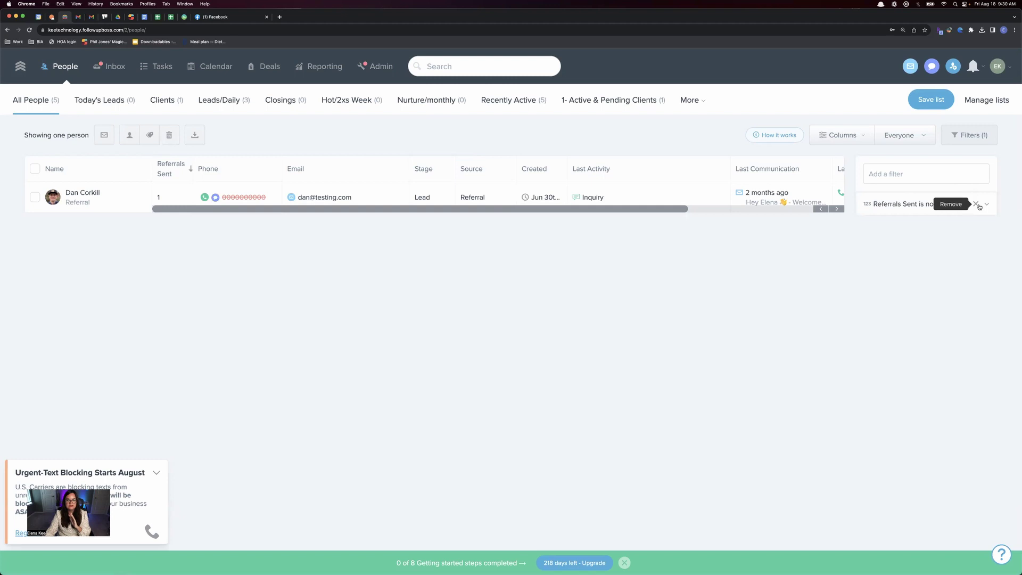
click(975, 205)
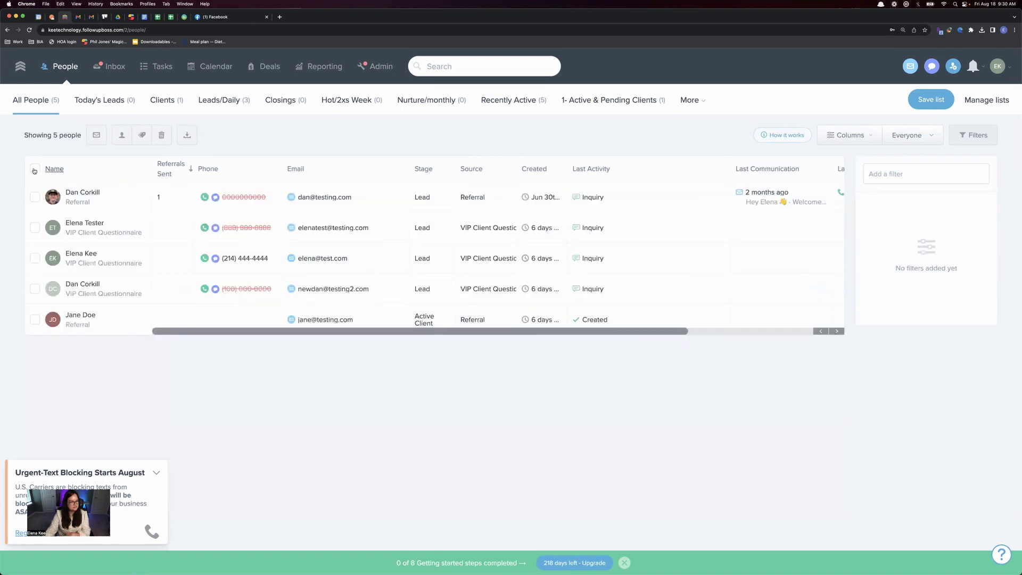
Filter the people list by stage, including Past Client
click(907, 173)
text(stage)
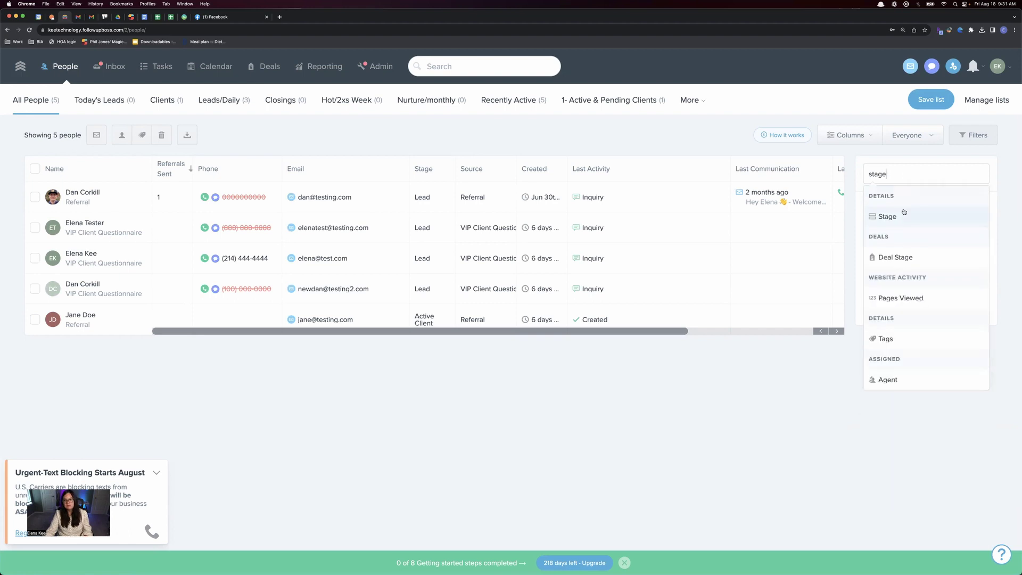
click(904, 212)
click(888, 220)
scroll(847, 311, down, 3)
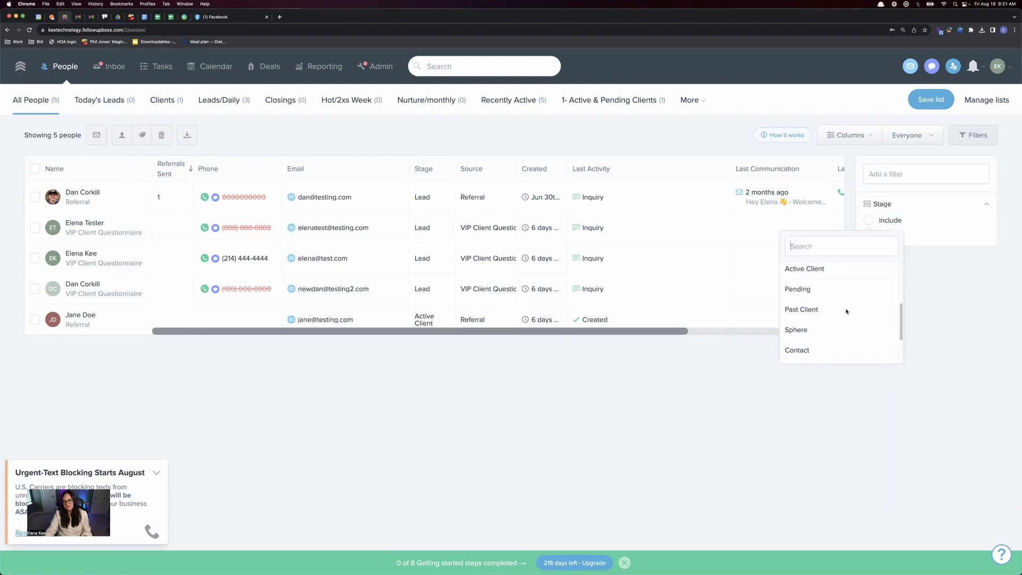
click(847, 310)
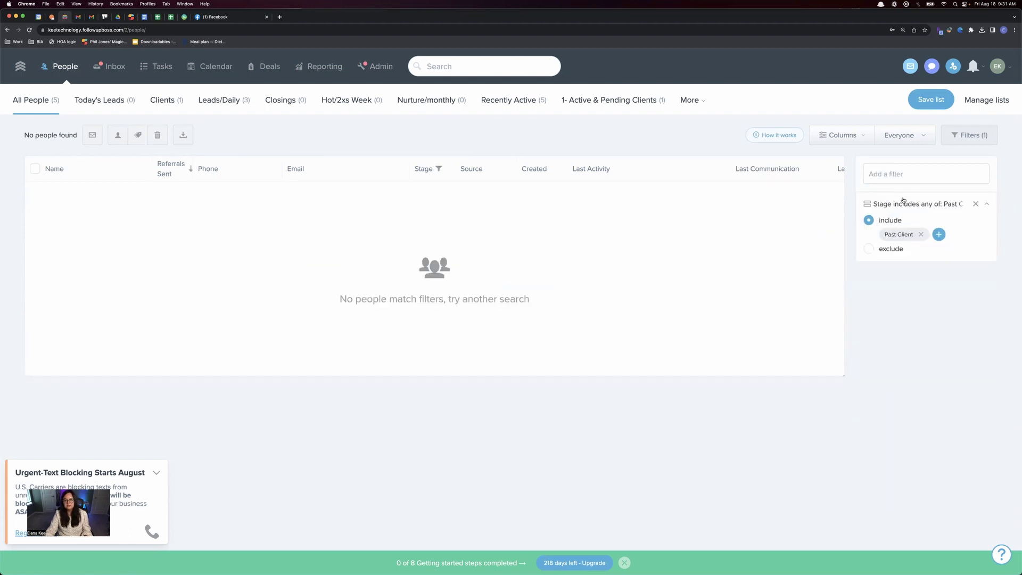
Add Sphere to the included stages, and clear the whole stage filter from the people list
click(940, 236)
text(sphere)
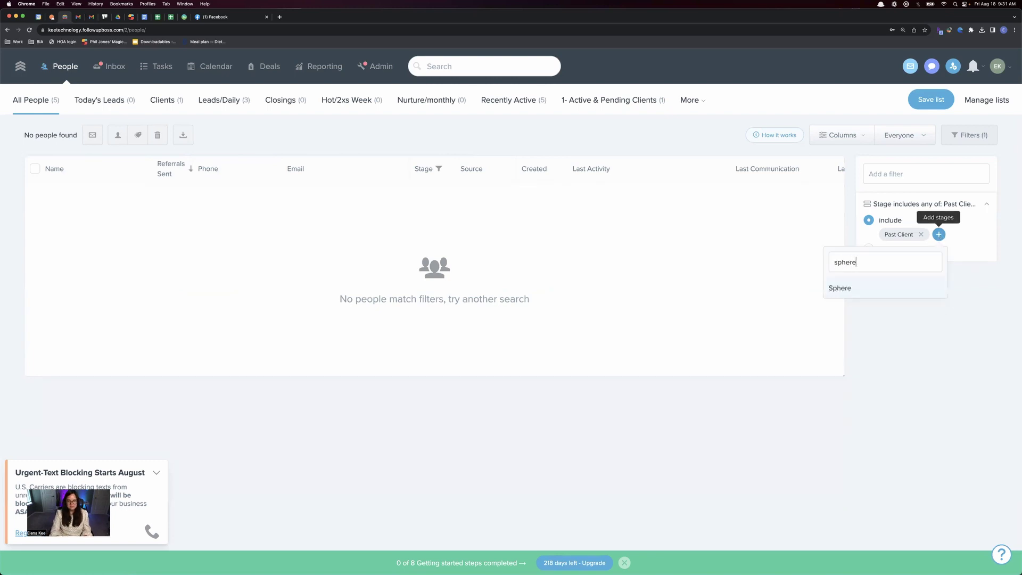
click(912, 281)
click(687, 134)
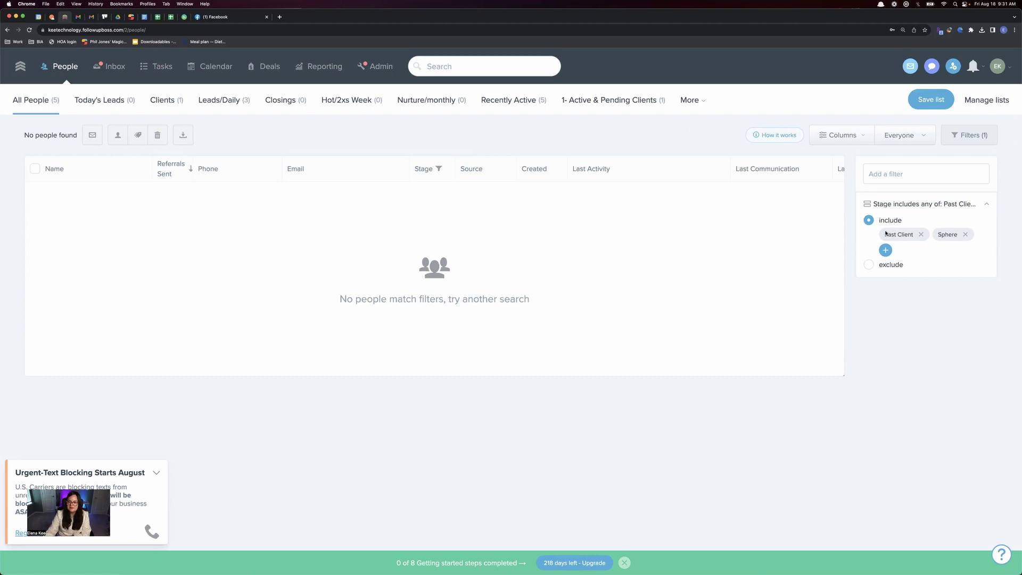
drag(886, 233, 961, 238)
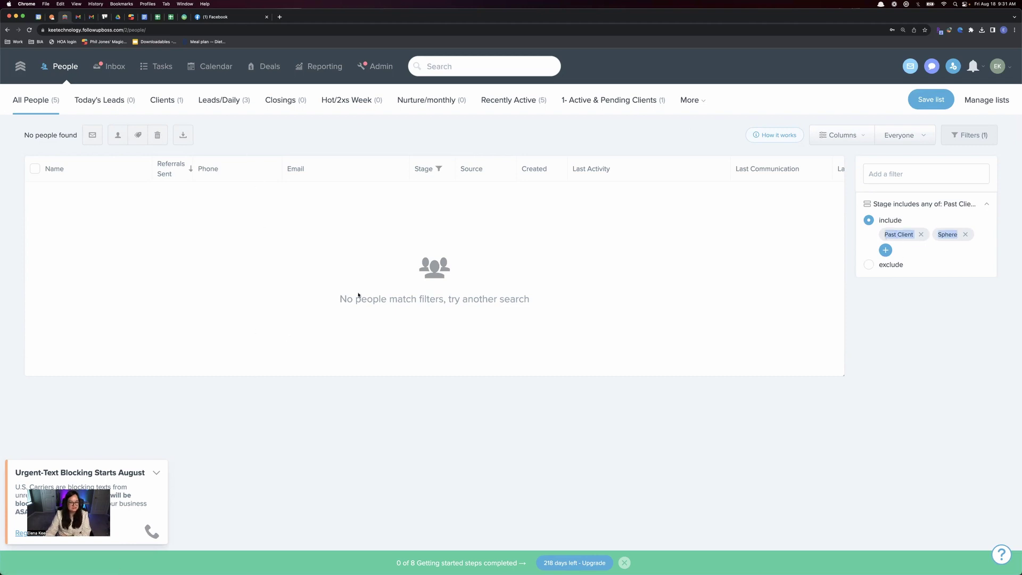
click(986, 205)
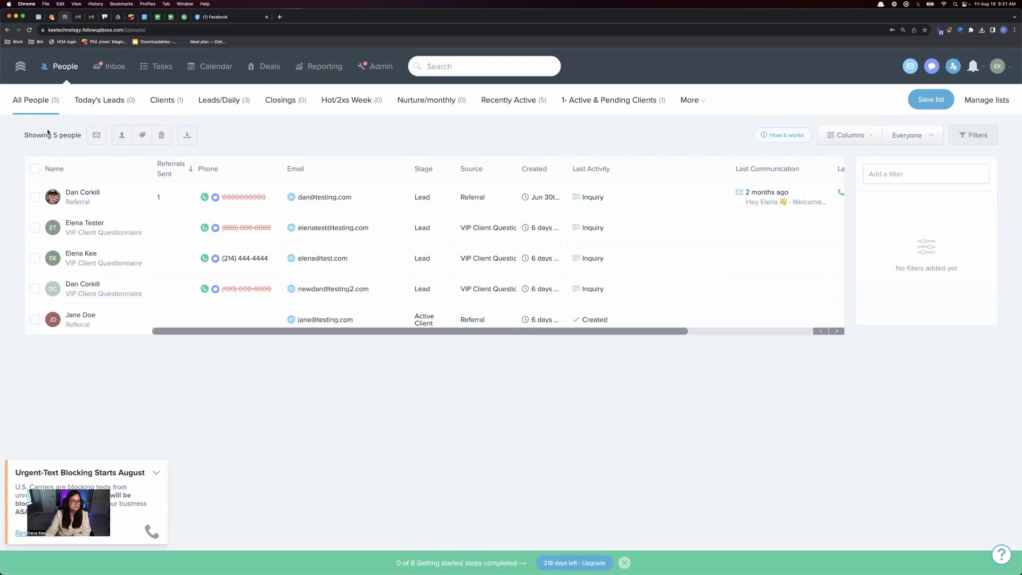
Start a batch email to everyone in the people list, including all of their email addresses
click(35, 169)
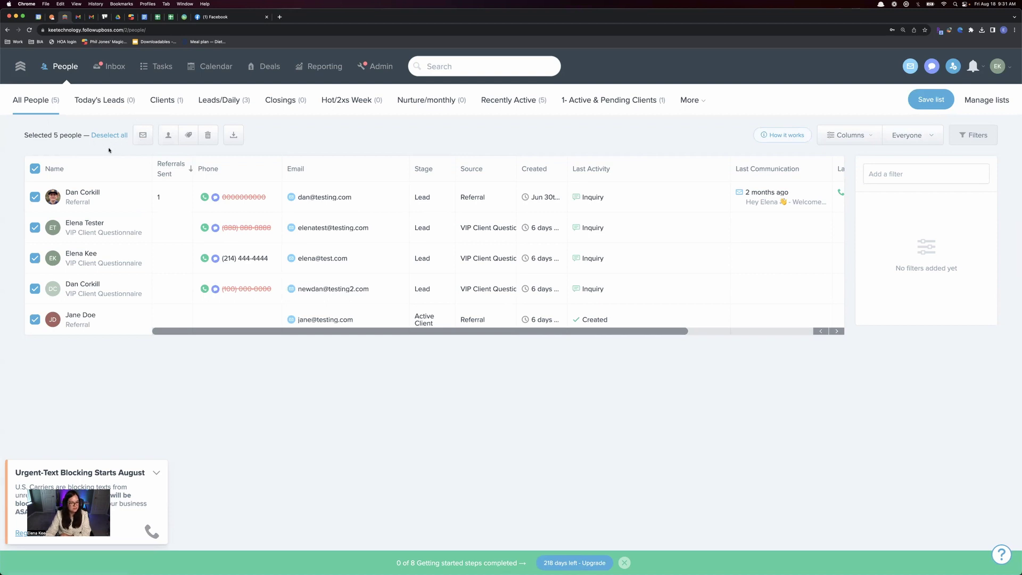
click(145, 137)
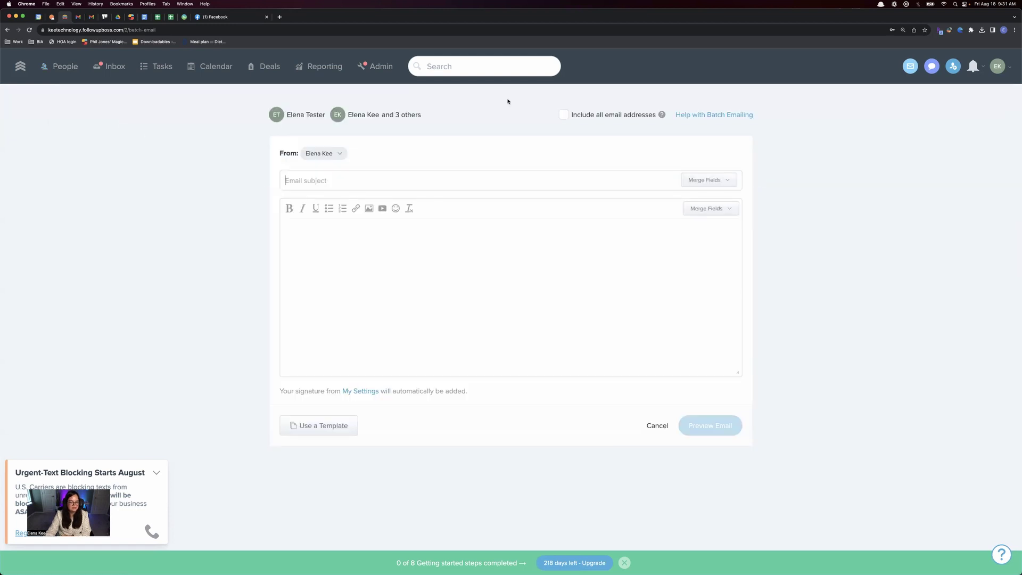
click(564, 116)
mouse_move(662, 114)
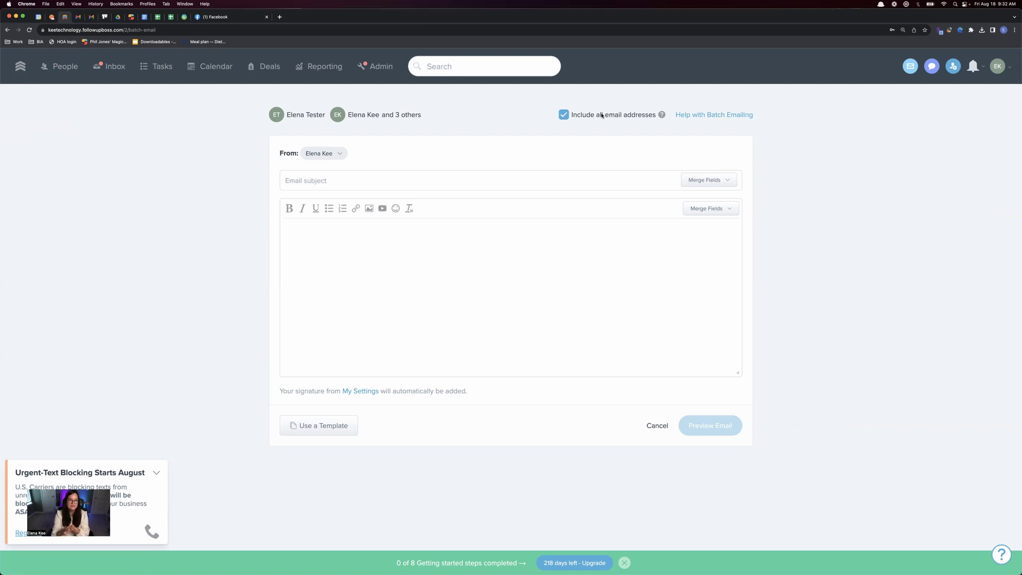
Set the sender to the assigned agent and begin the email body with "Hi" followed by the contact first name merge field
click(338, 155)
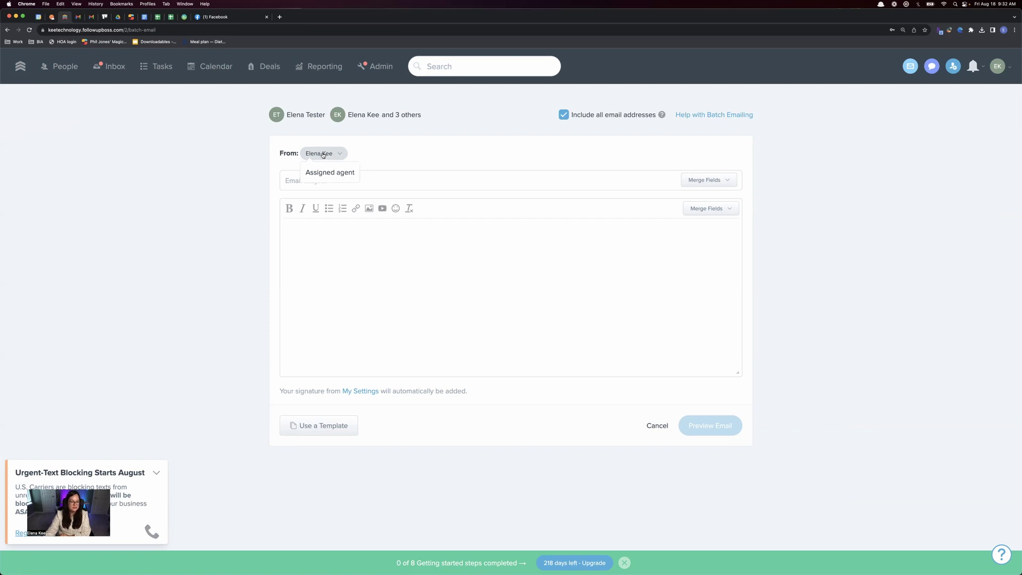
click(345, 166)
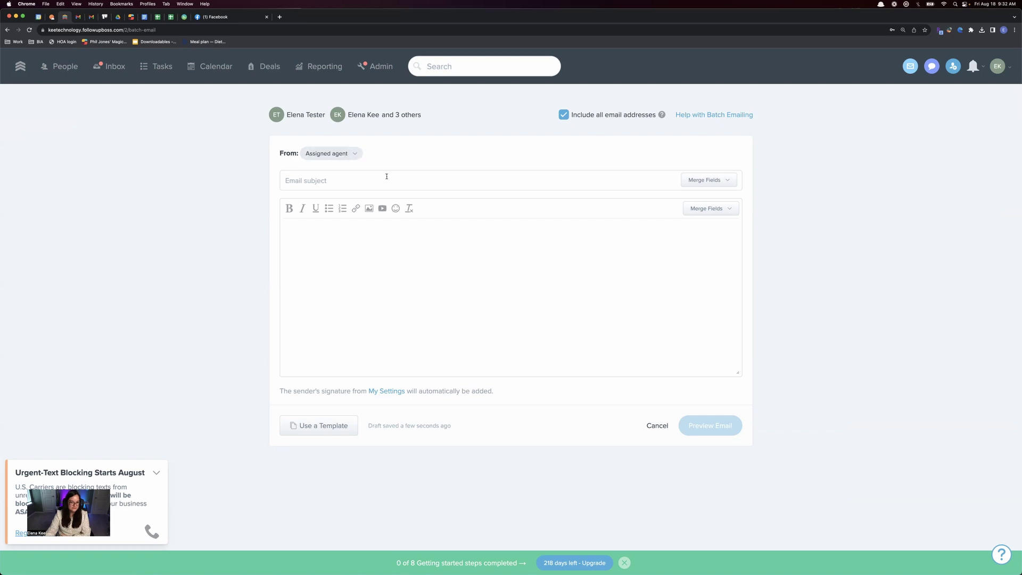
click(396, 253)
text(Hi)
click(714, 212)
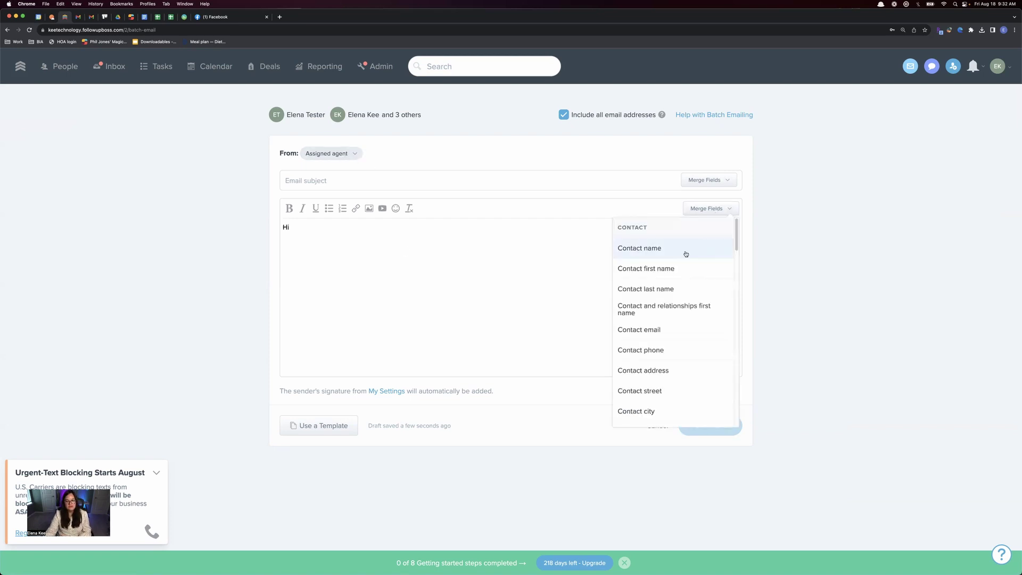
click(683, 268)
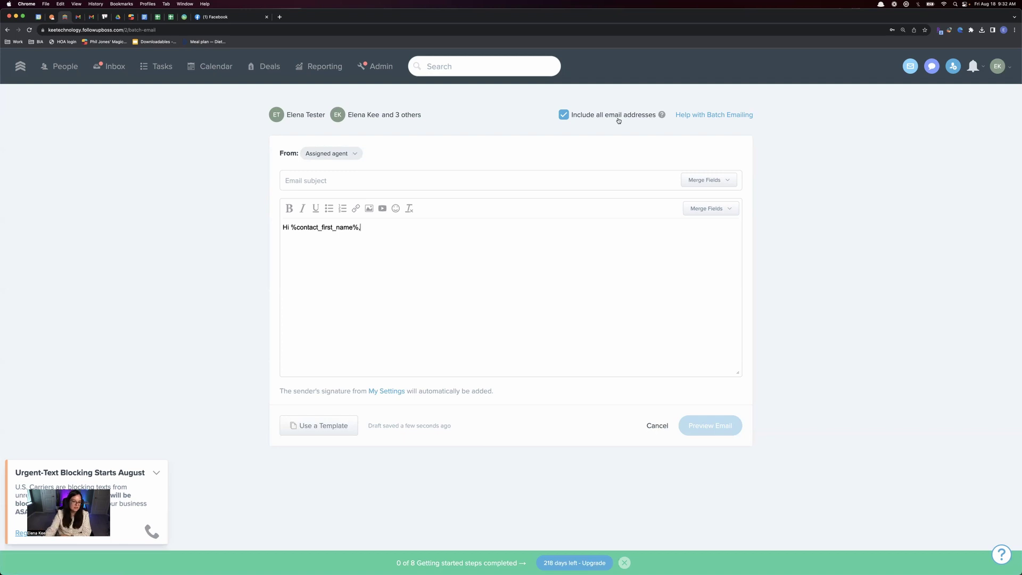
Look at the available email templates and the note about the sender's automatic signature
click(320, 426)
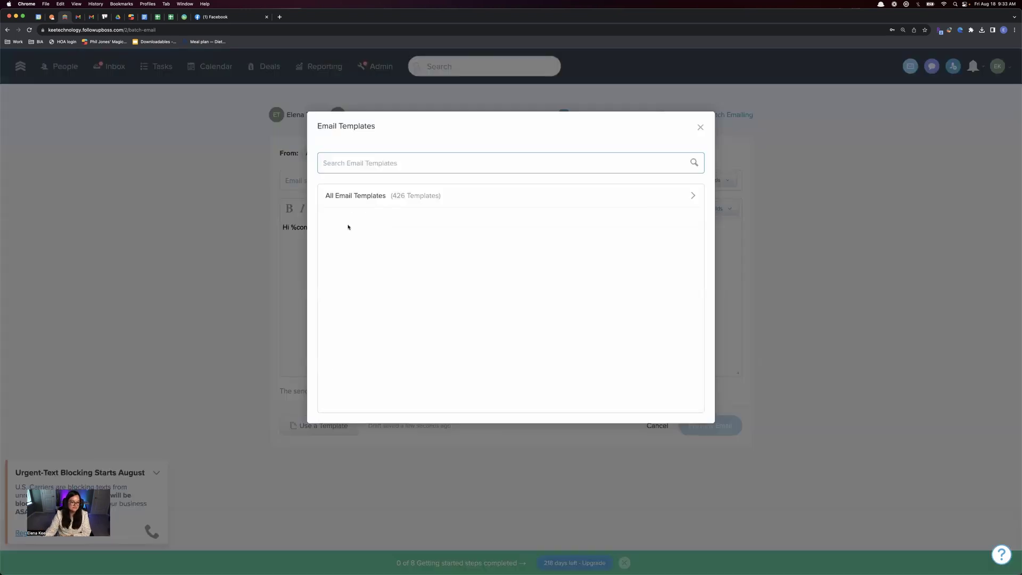
click(254, 215)
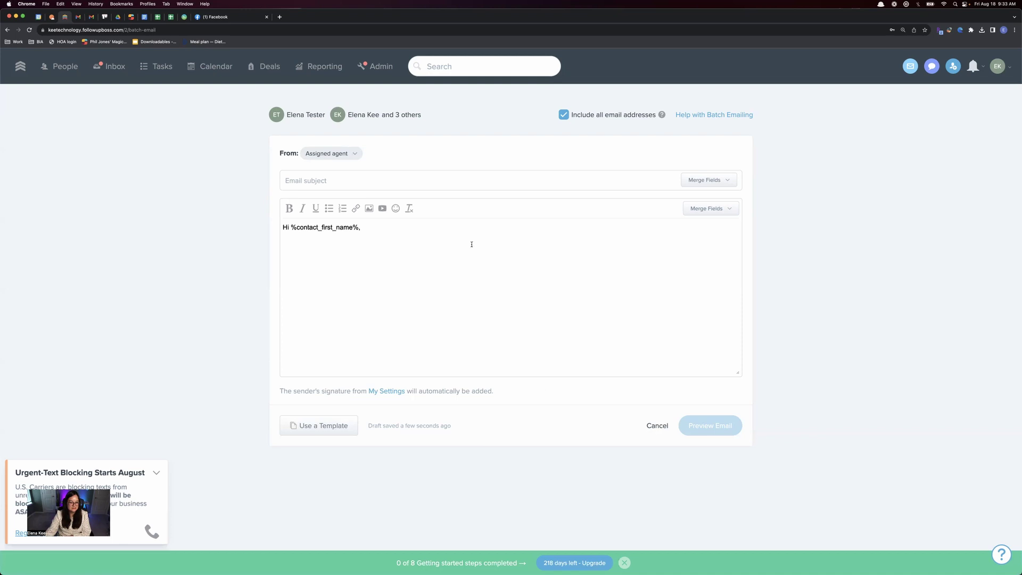
drag(514, 398, 258, 389)
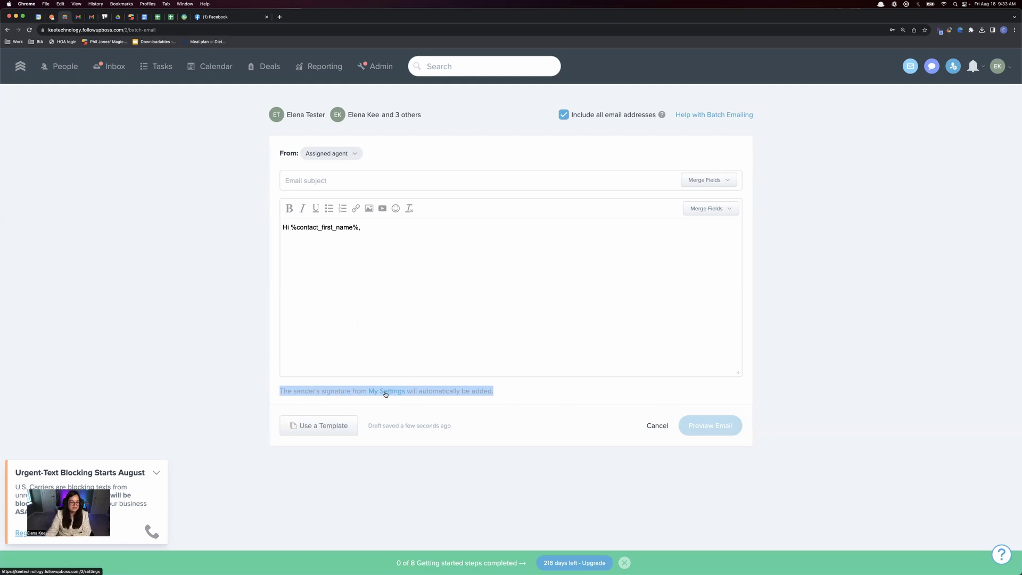
Switch the email's sender to the account owner and back to the assigned agent
click(326, 153)
click(320, 171)
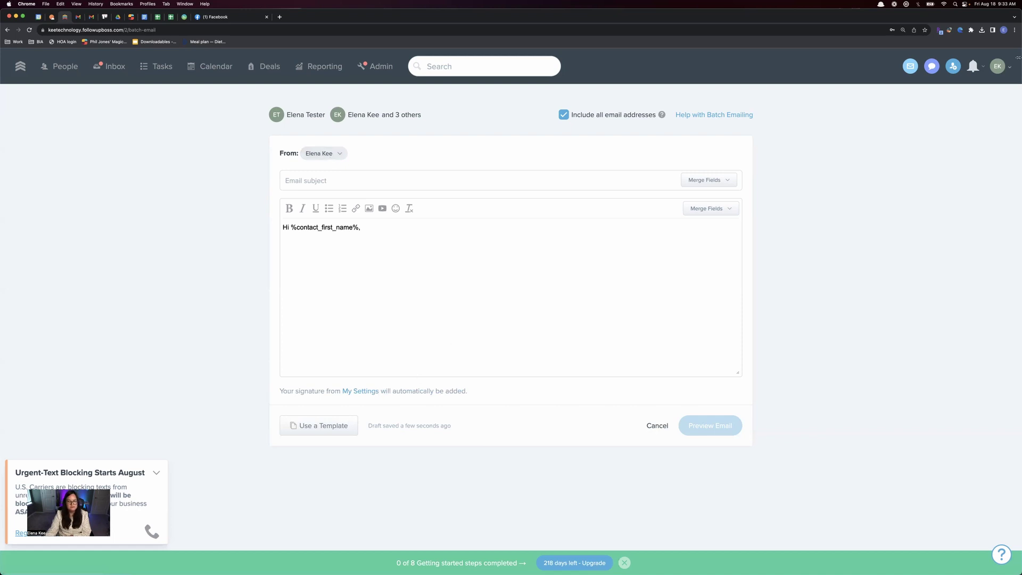
click(998, 66)
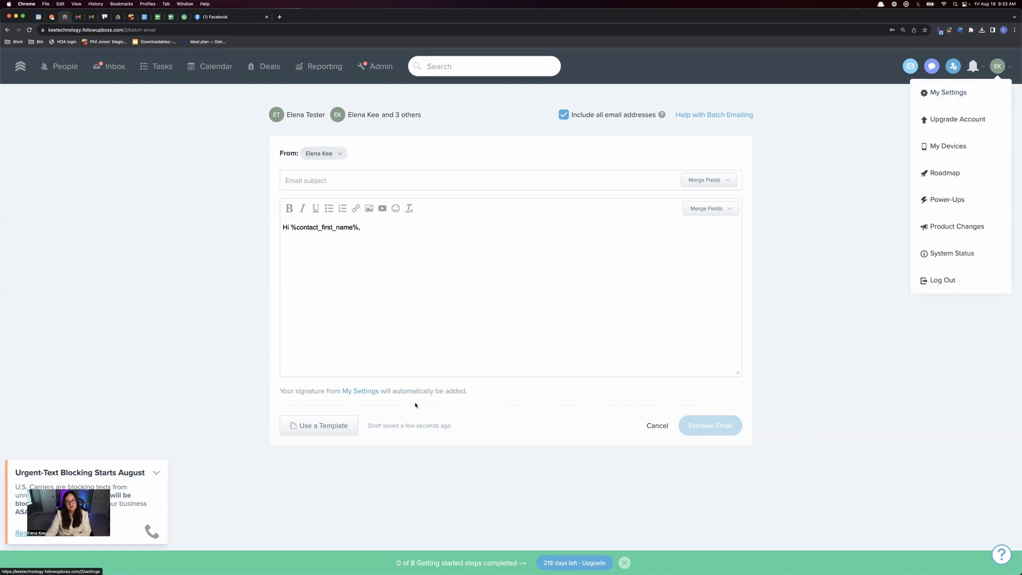
click(434, 393)
click(323, 154)
click(331, 180)
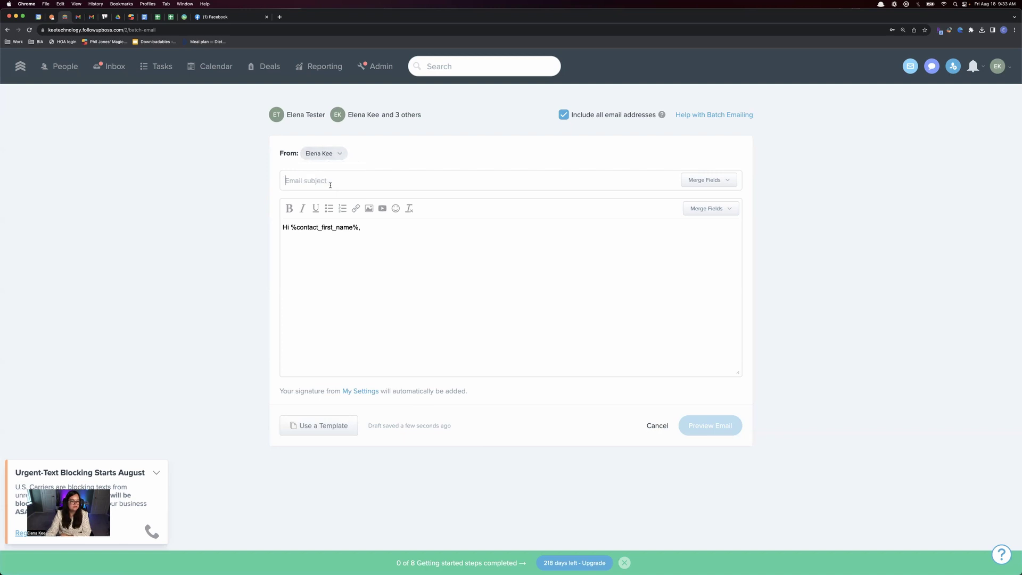
click(320, 153)
click(330, 187)
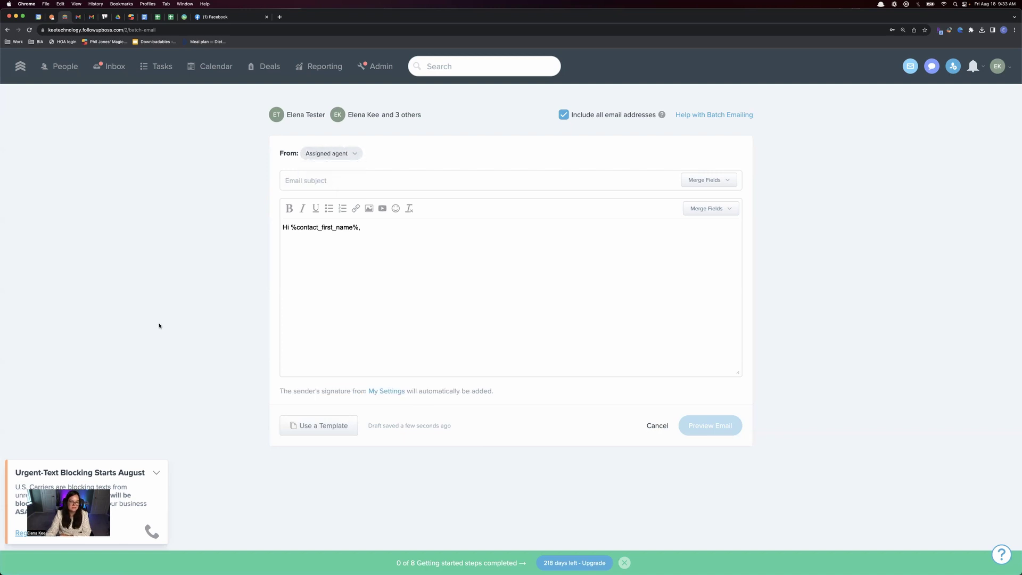
Enter "asdf" as the email subject and preview the batch email for its recipients
click(390, 181)
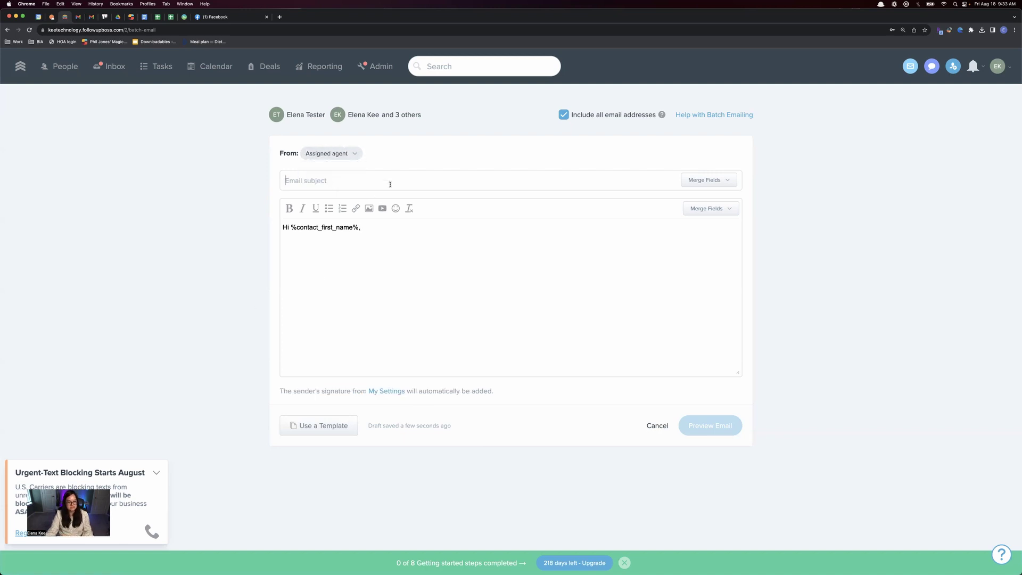
text(asdf)
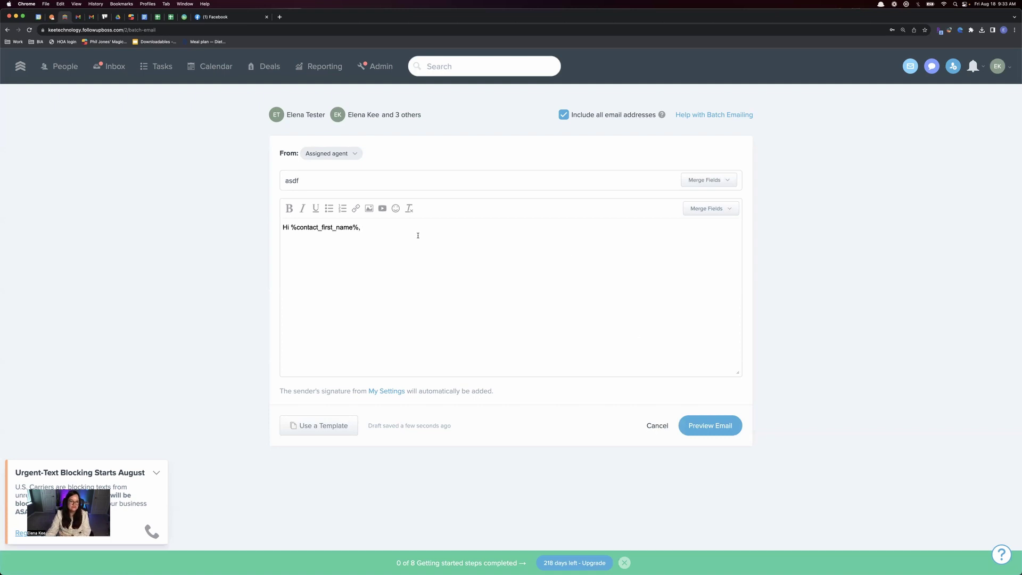
click(722, 431)
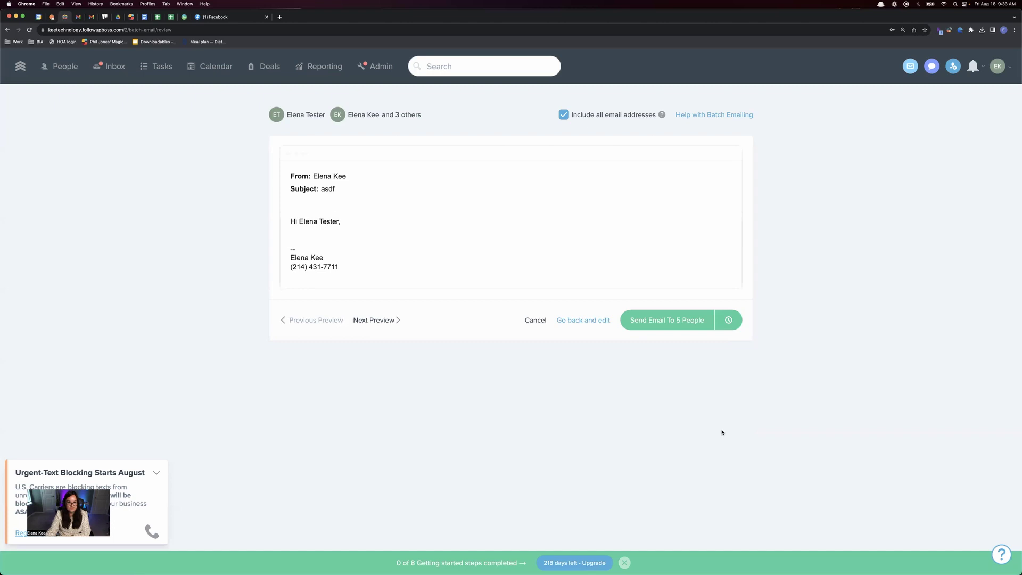
click(373, 321)
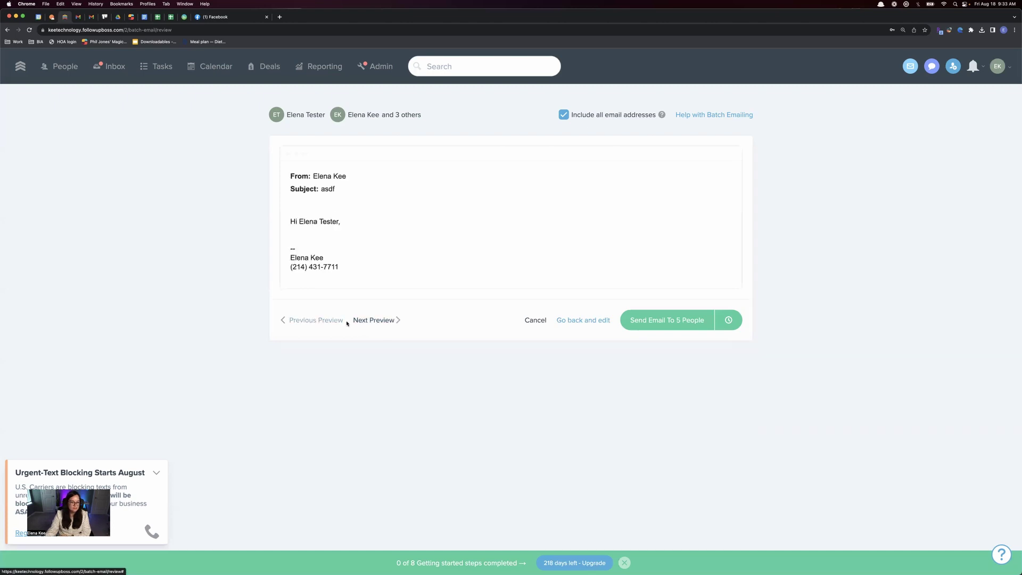
click(338, 322)
Choose 08/25/2023 as the custom date for scheduling the batch email
click(730, 320)
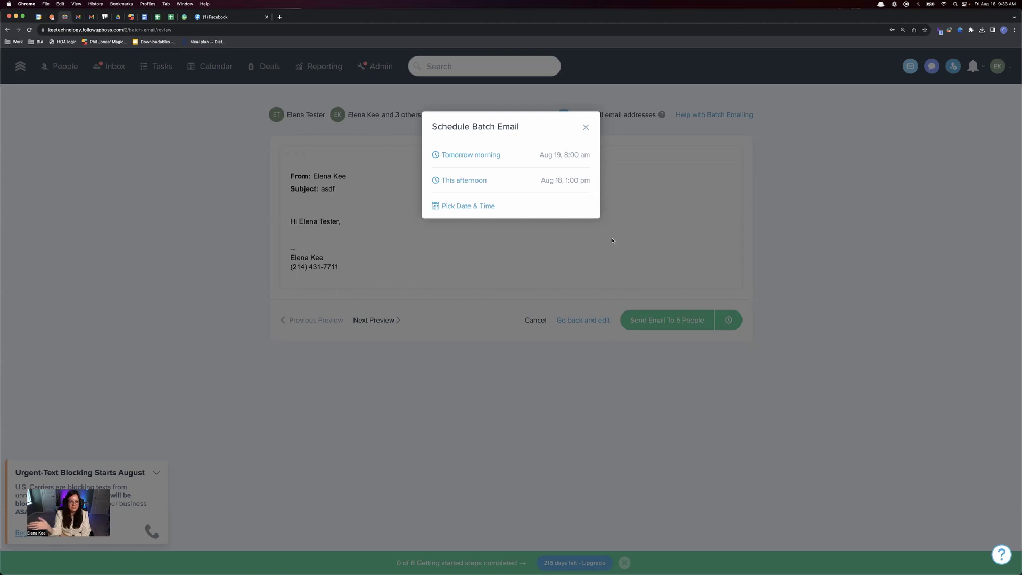
click(456, 205)
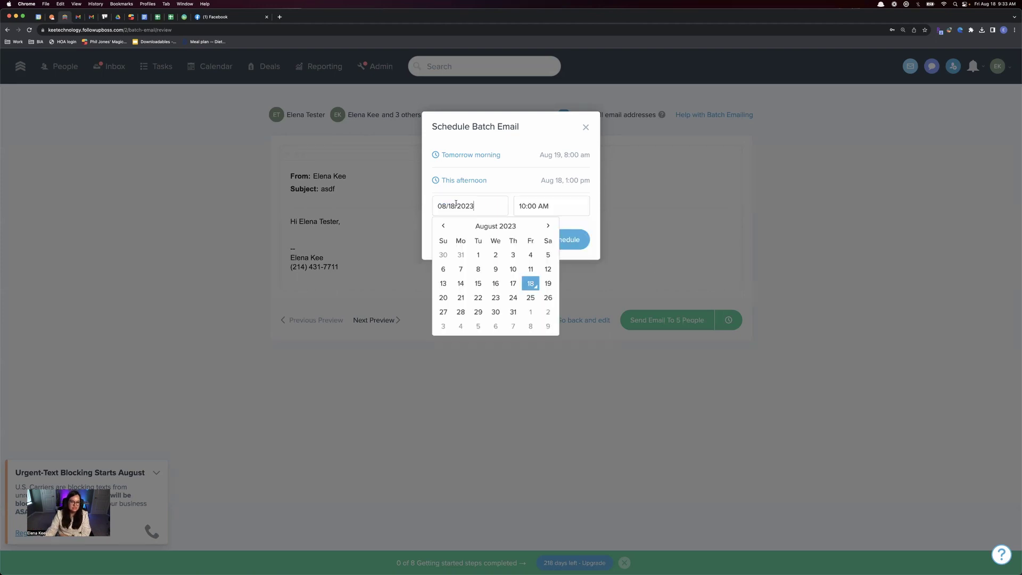
click(531, 298)
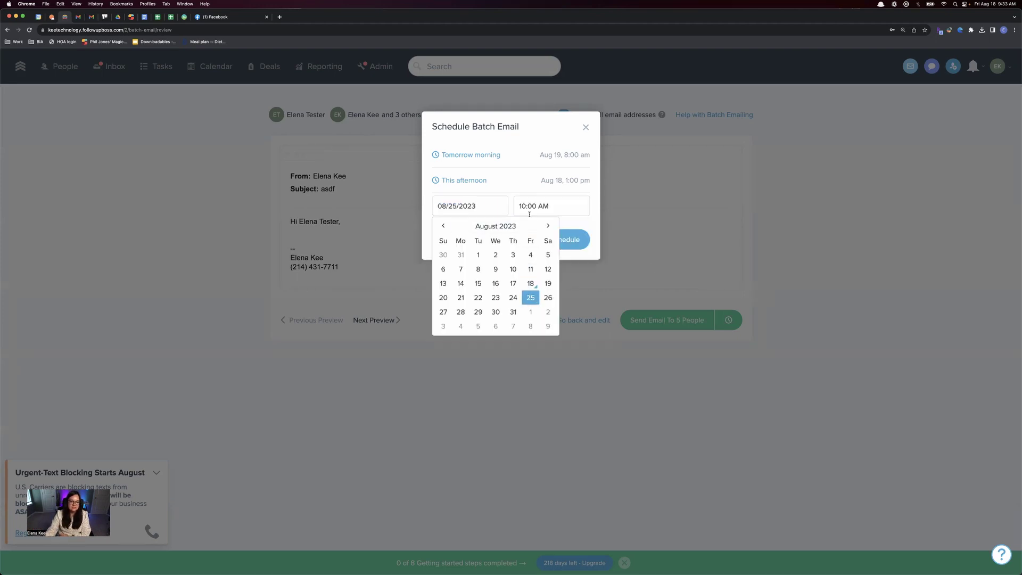
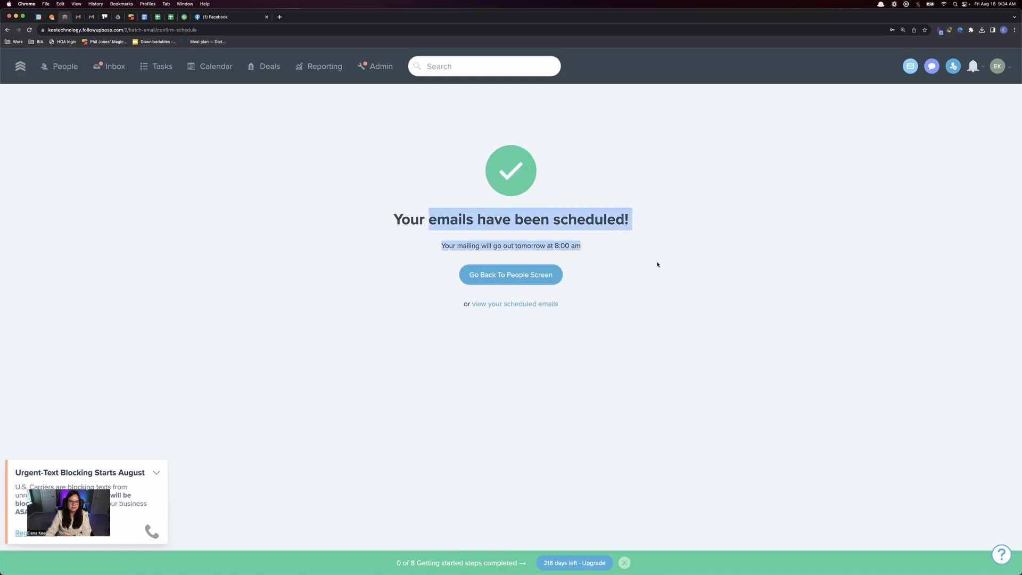
Open the batch emails report and check the status and content of the scheduled "asdf" email
click(343, 214)
click(318, 67)
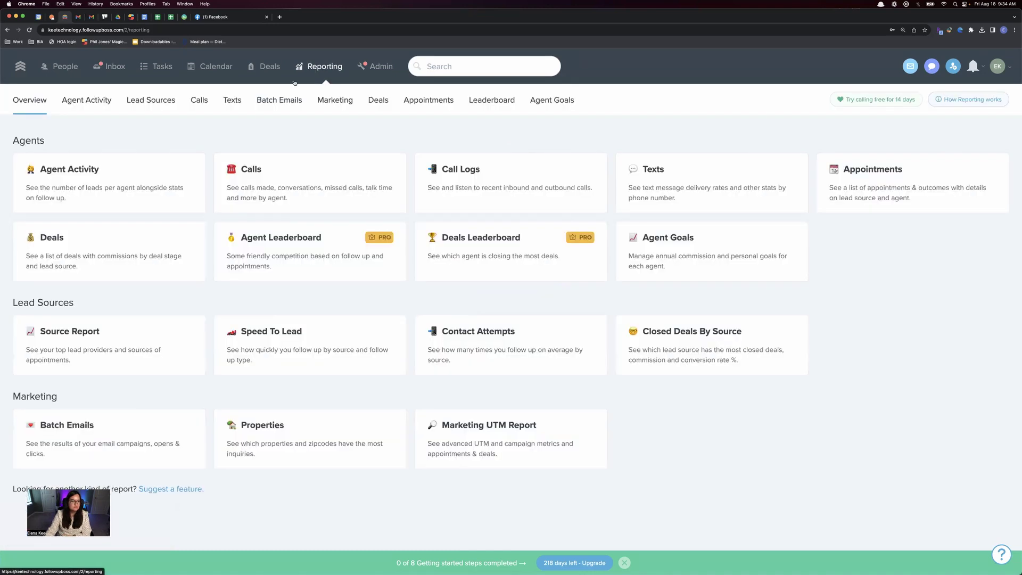
click(275, 100)
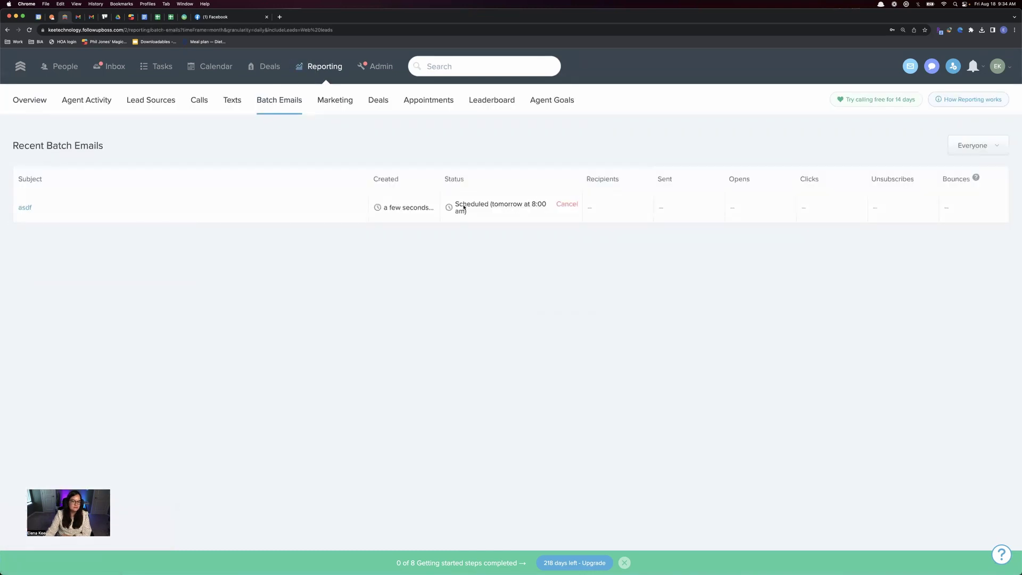
drag(457, 204, 484, 223)
click(485, 222)
click(25, 208)
drag(381, 279, 332, 261)
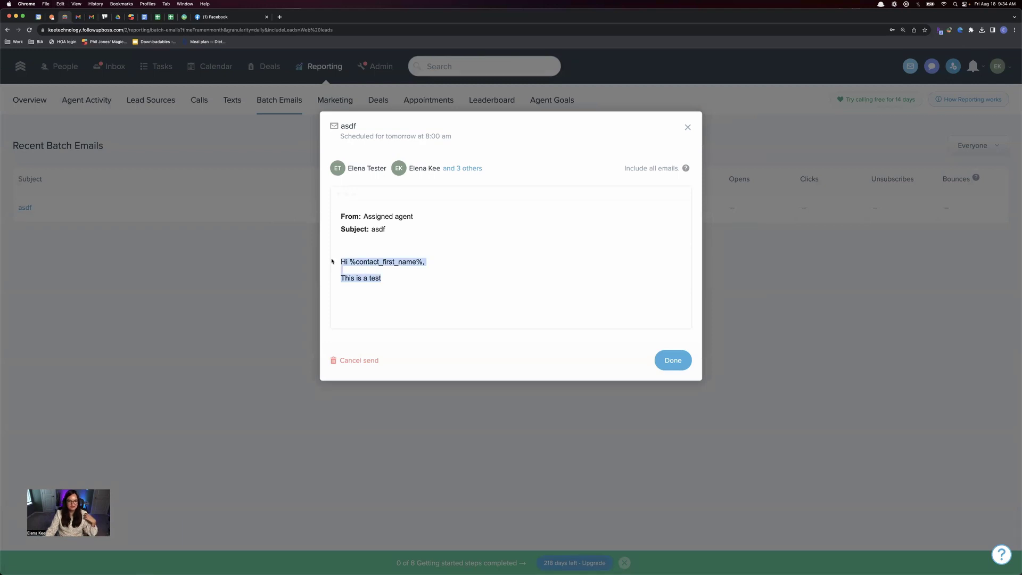
Copy the body text of the scheduled "asdf" batch email and cancel its scheduled send
drag(416, 283, 335, 265)
click(239, 263)
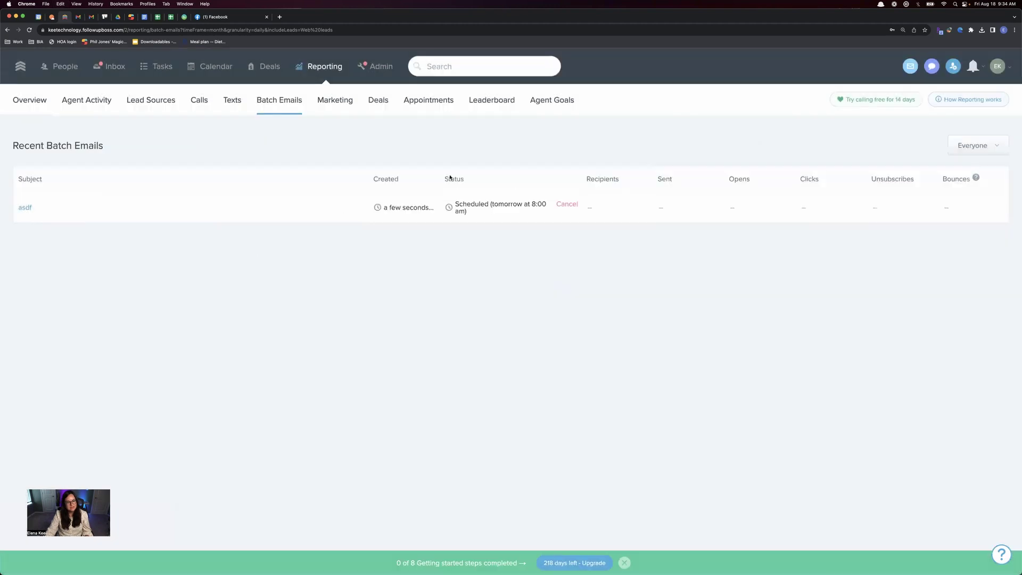
click(559, 204)
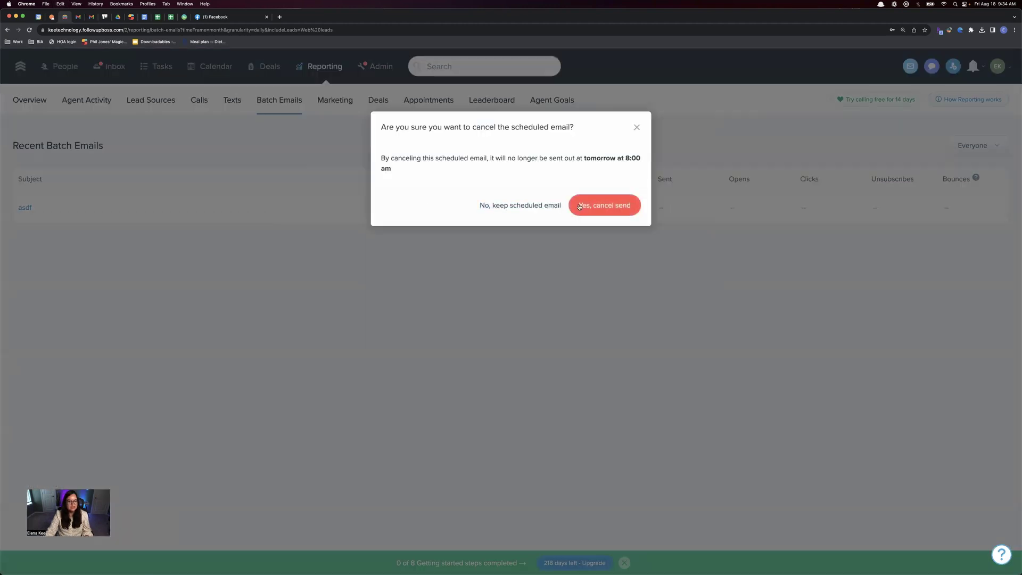
click(603, 211)
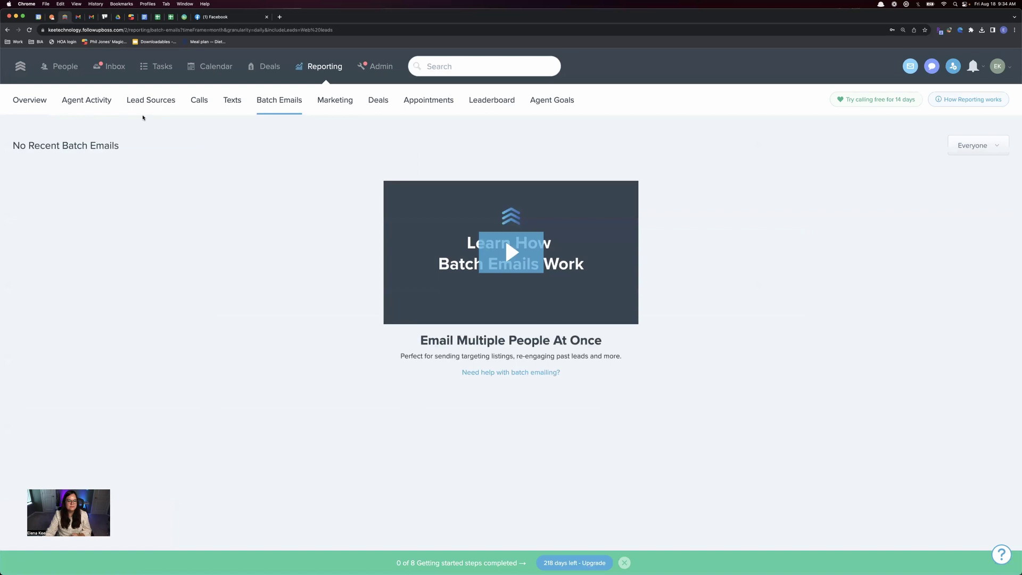
Start a new batch email to everyone in the All People list and paste the copied "Hi %contact_first_name%, This is a test" text as its body
click(62, 66)
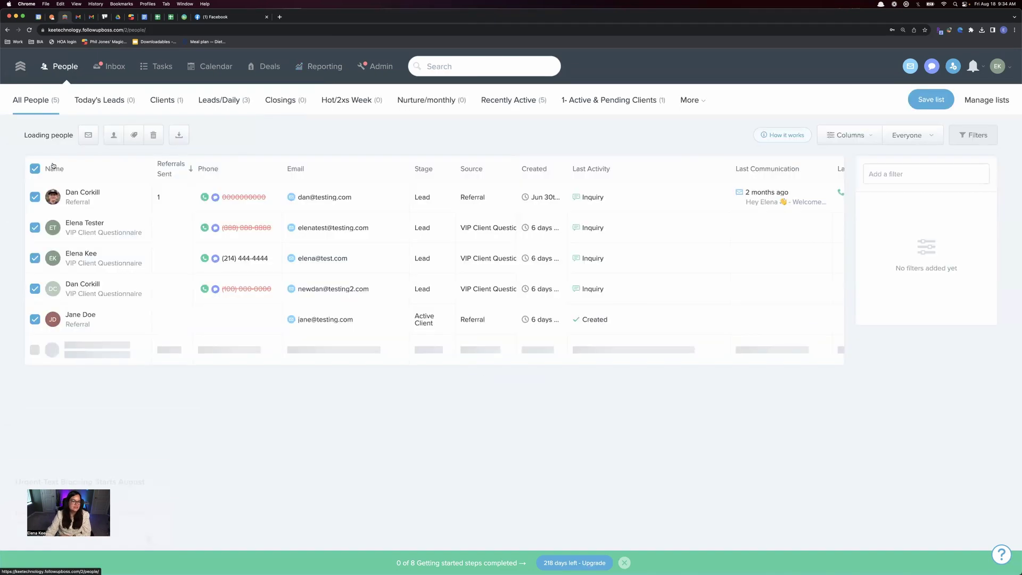
click(35, 168)
click(168, 135)
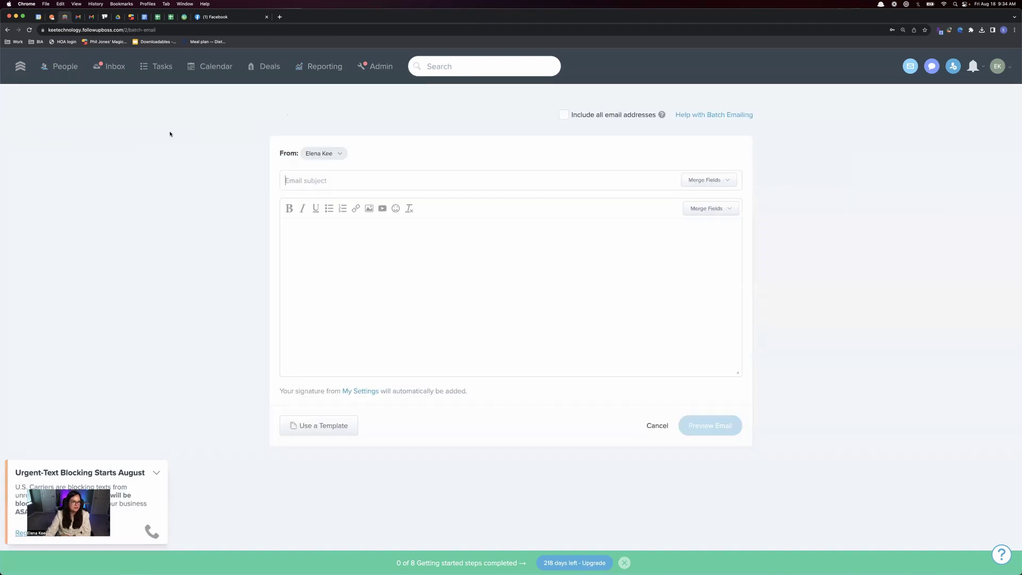
click(433, 238)
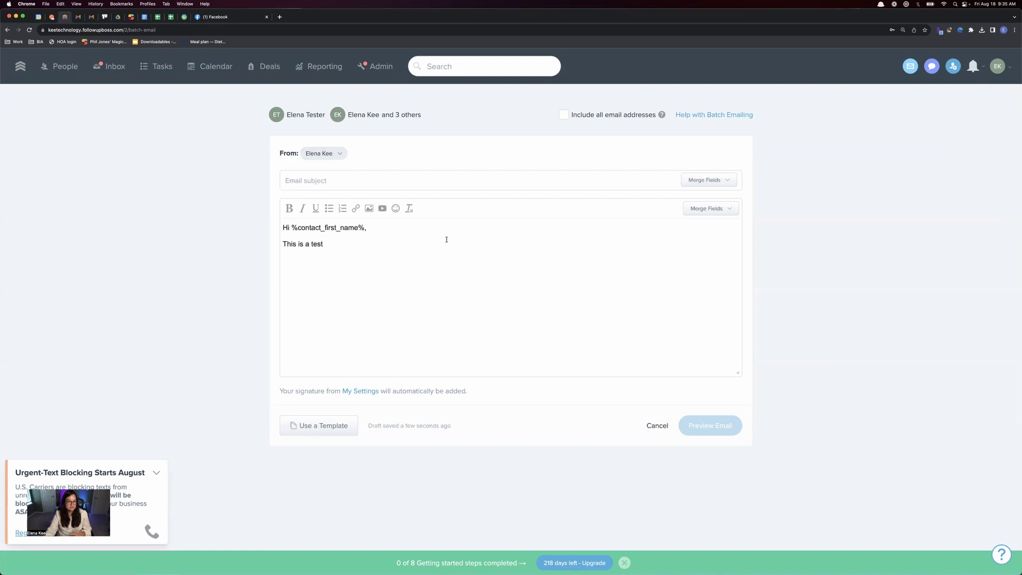